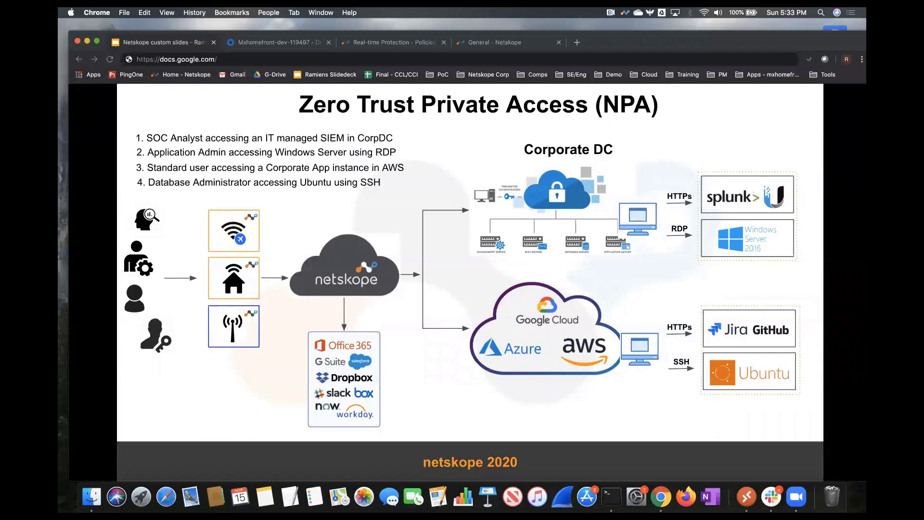
In Okta's Netskope App, check the mxhomefront subdomain in General, then review its group-based assignments
click(273, 45)
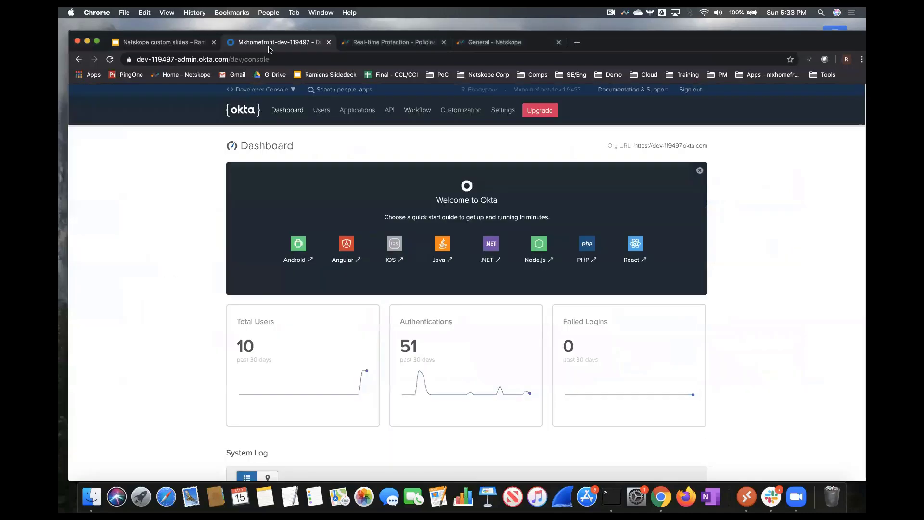
click(353, 115)
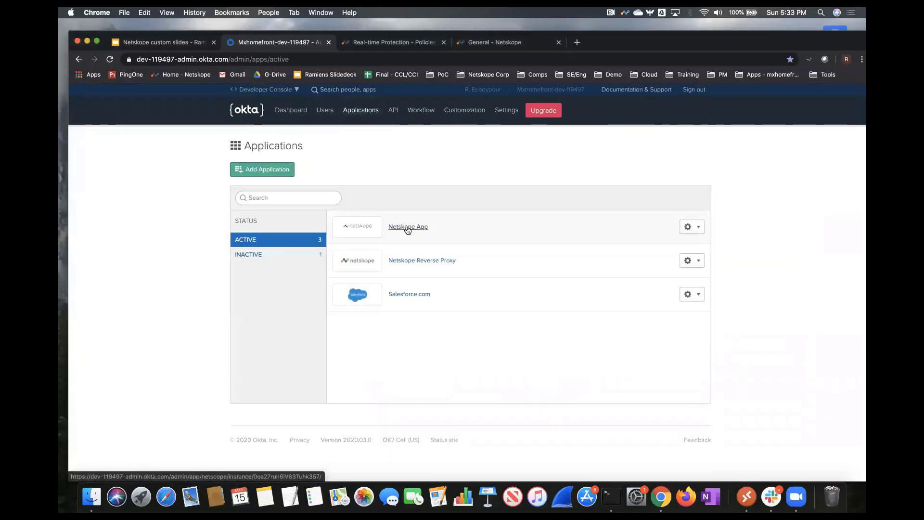
click(408, 227)
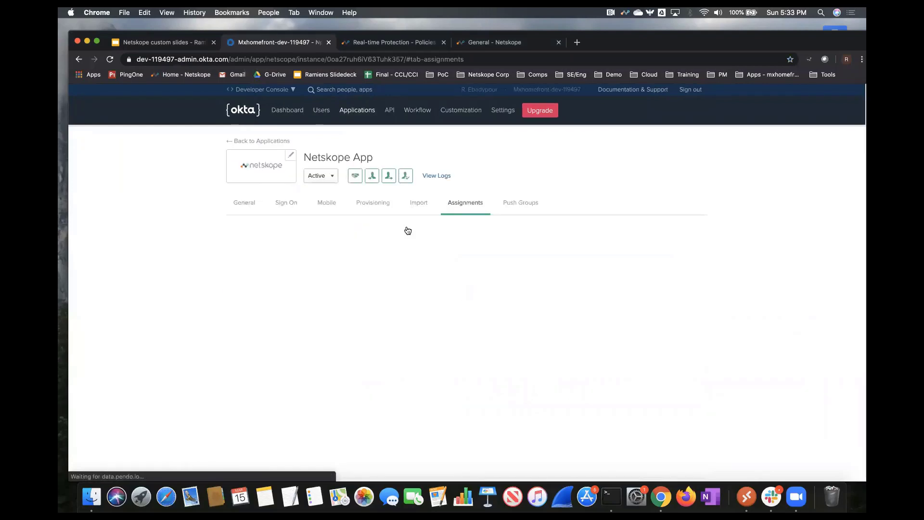
click(237, 203)
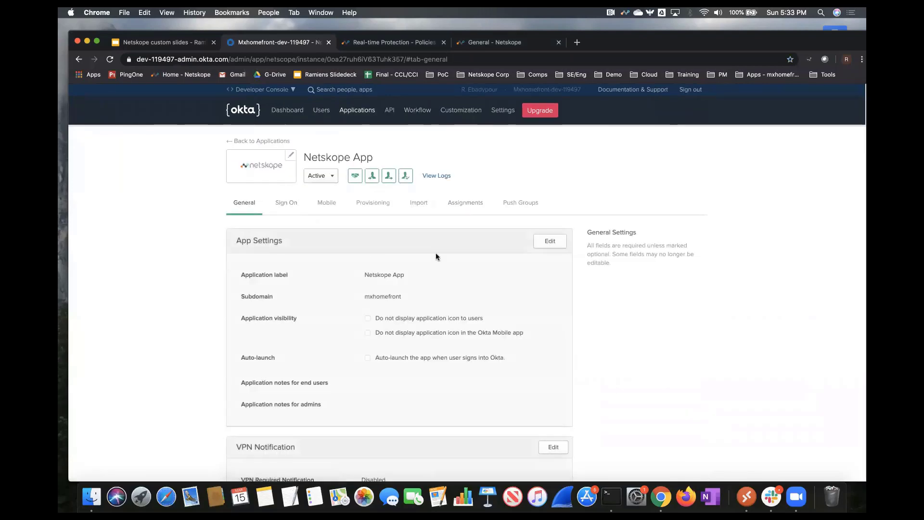
click(549, 243)
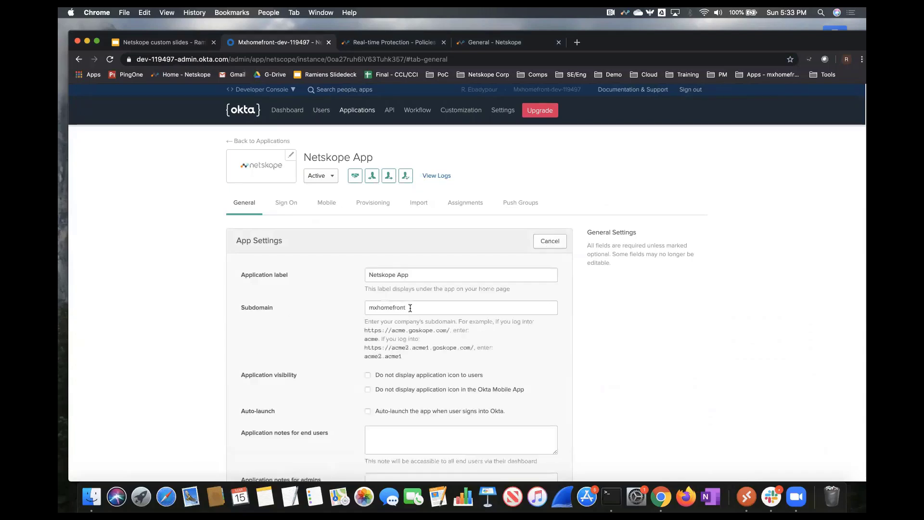
double_click(409, 307)
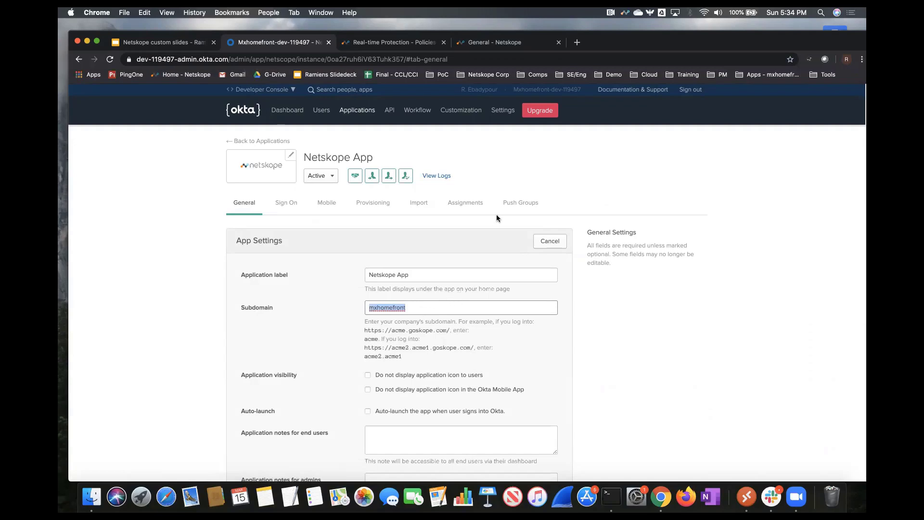
click(464, 204)
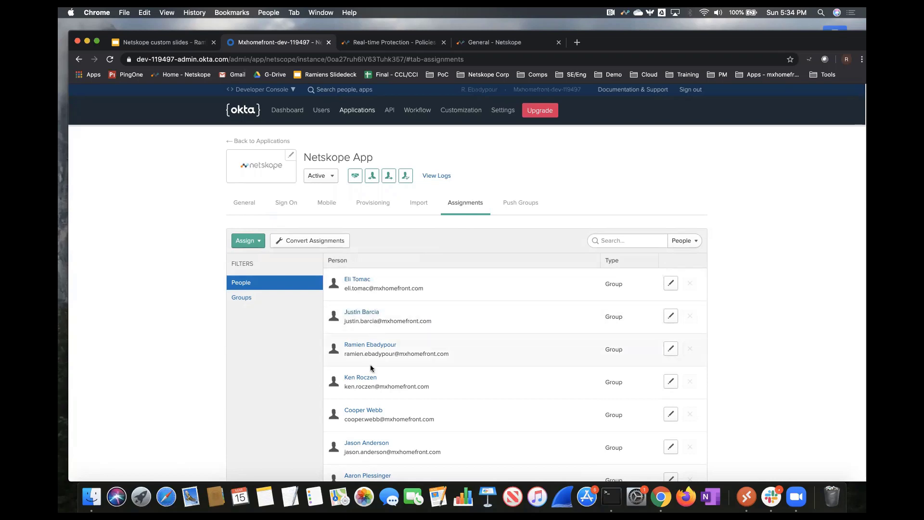
Filter assignments by group, then review the five groups pushed to Netskope with Active status
click(261, 297)
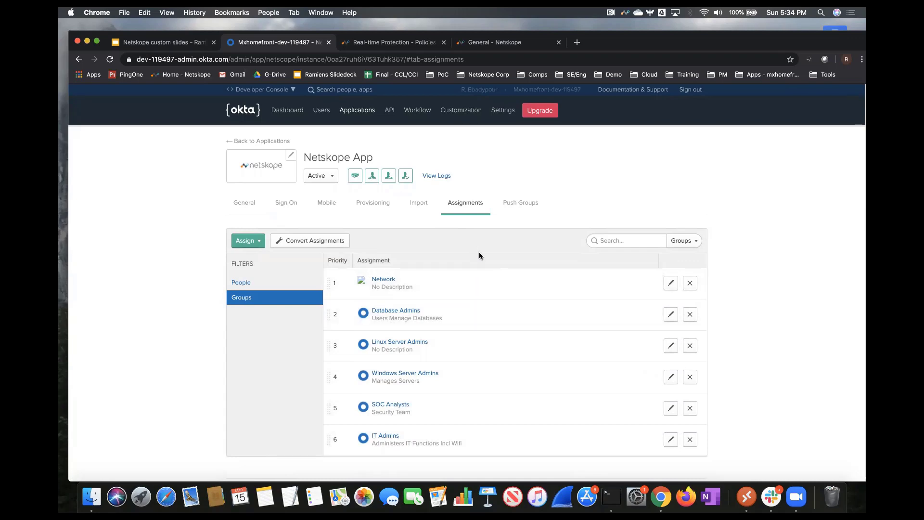
click(519, 204)
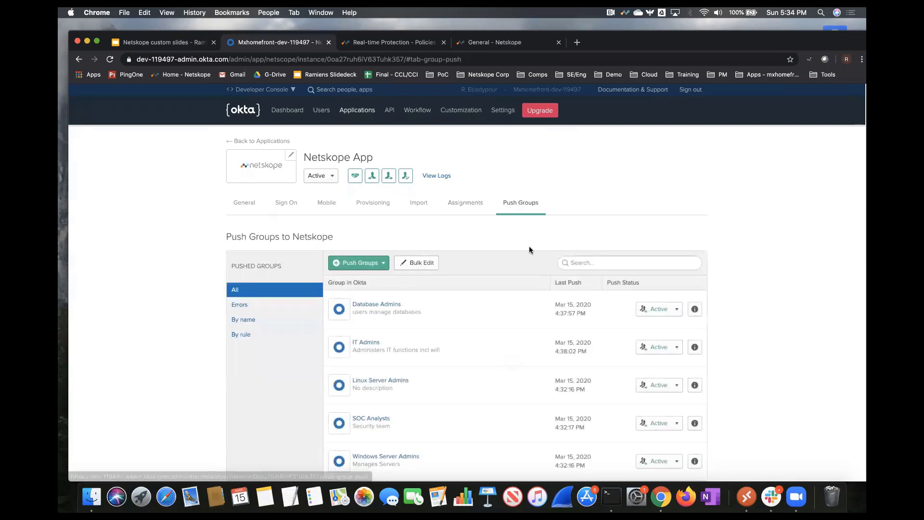
scroll(534, 245, down, 2)
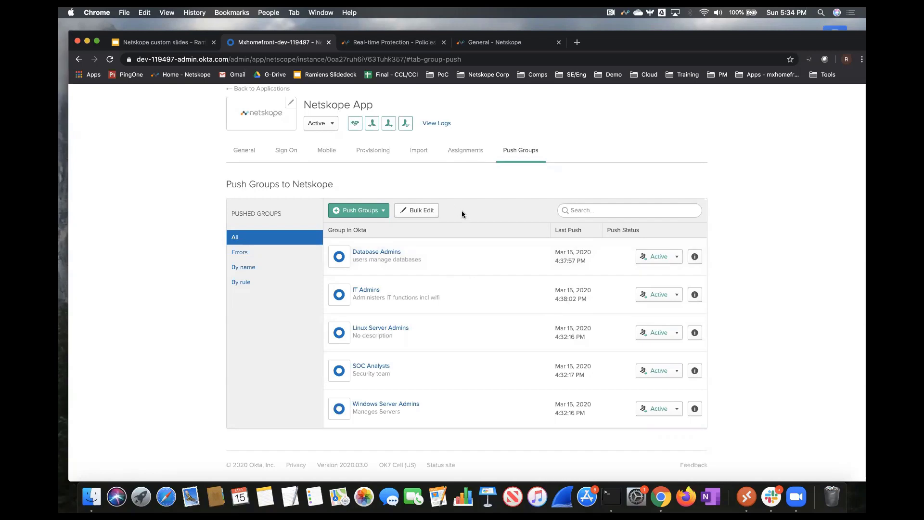
In Netskope, review synced users and the seven groups, checking Database Admins' members
click(503, 43)
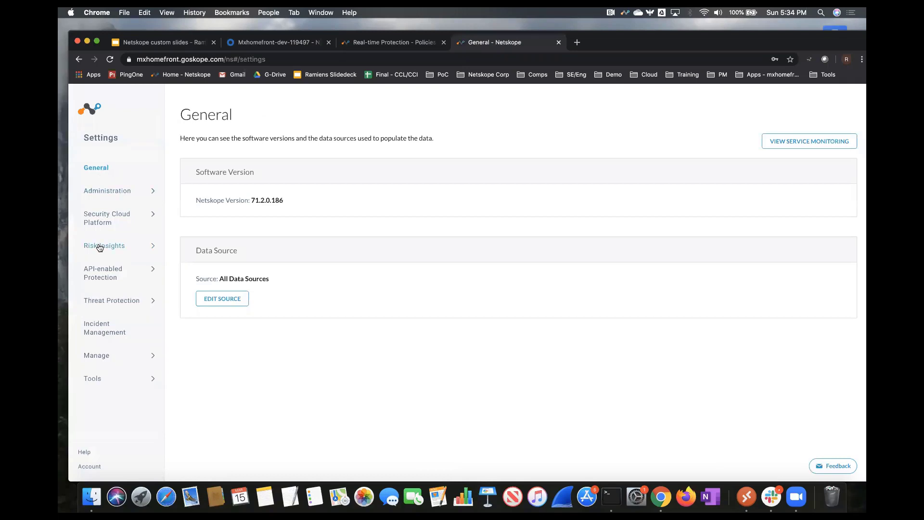
click(108, 220)
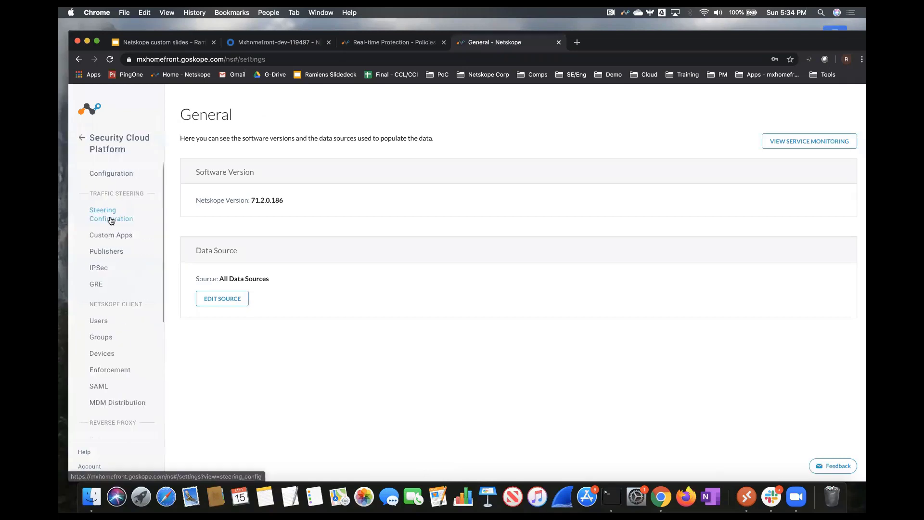
click(99, 321)
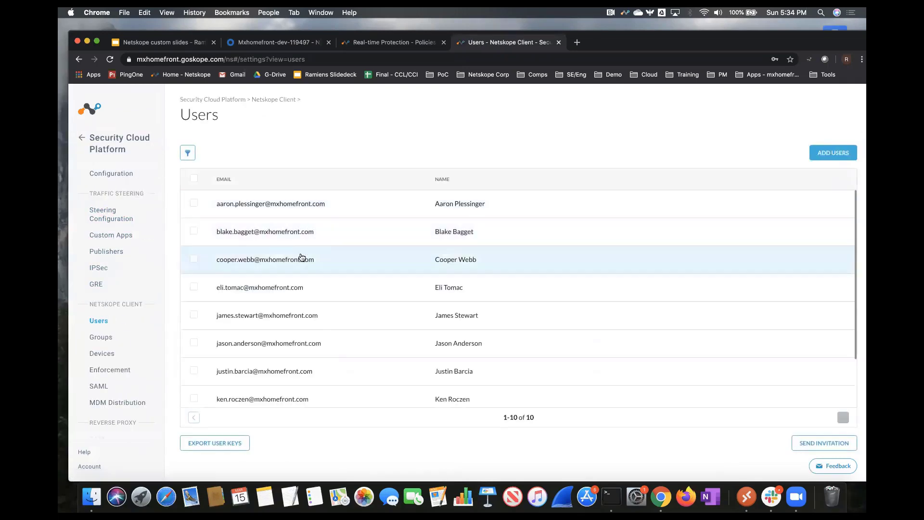
scroll(295, 273, down, 3)
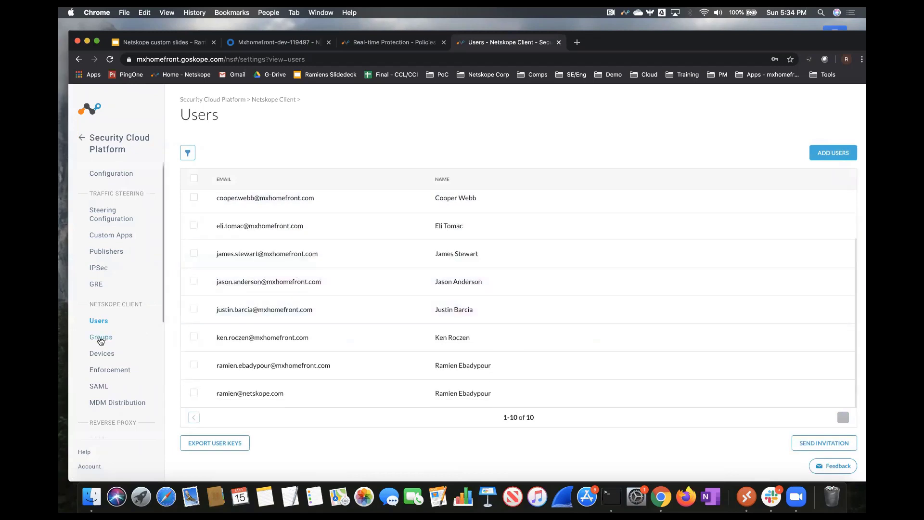
click(101, 338)
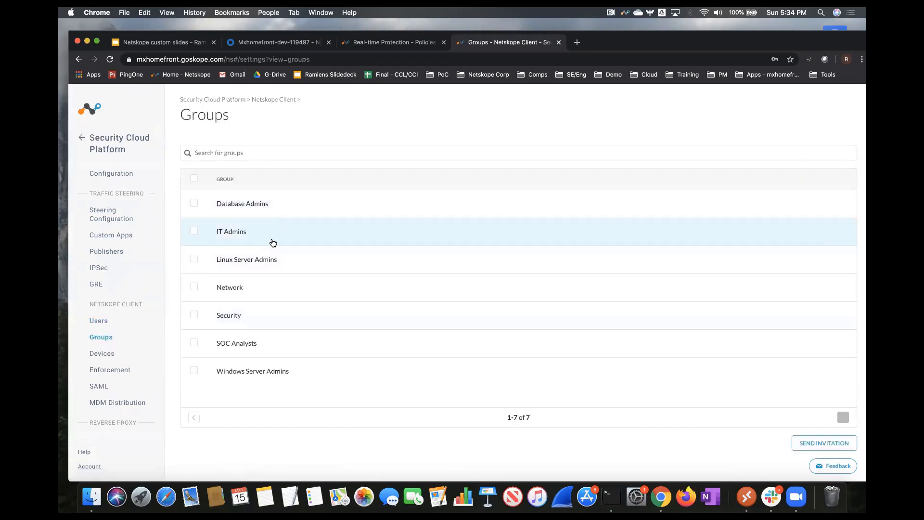
click(251, 207)
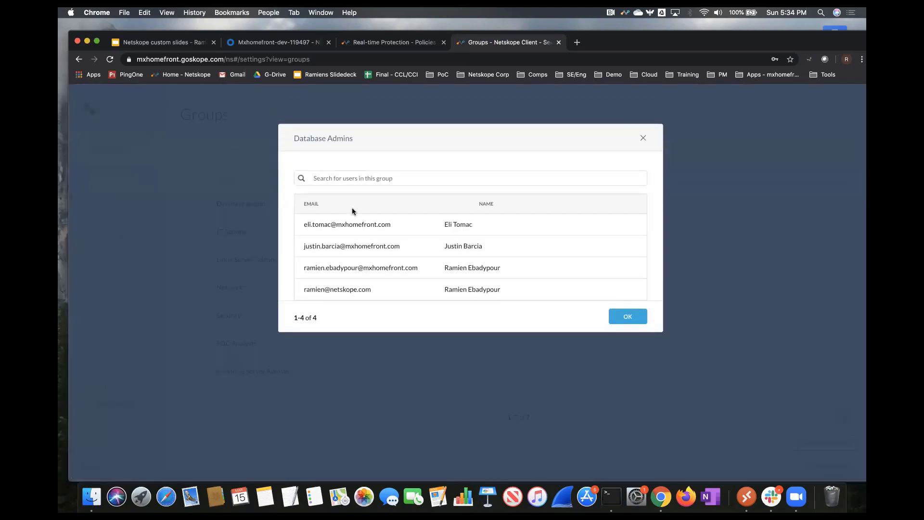
click(643, 139)
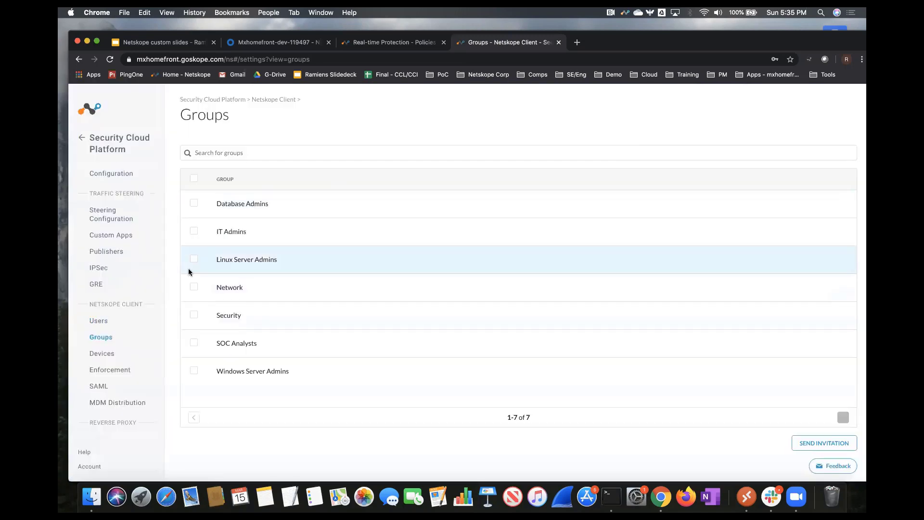
Open Publishers to see AWS and mxhomefront new, both Connected on 1.4.4313
click(107, 252)
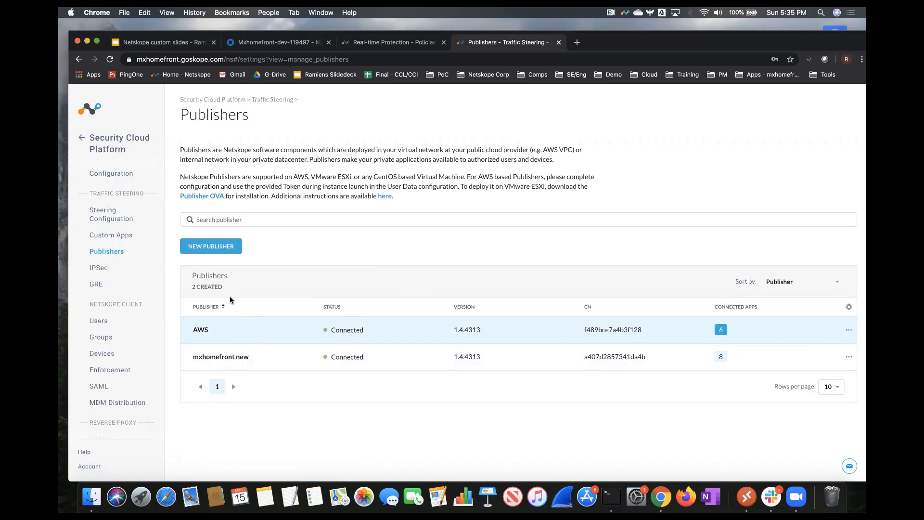
Browse the 14 private apps under Custom Apps, such as NPA Publisher AWS and Win12Server
click(110, 235)
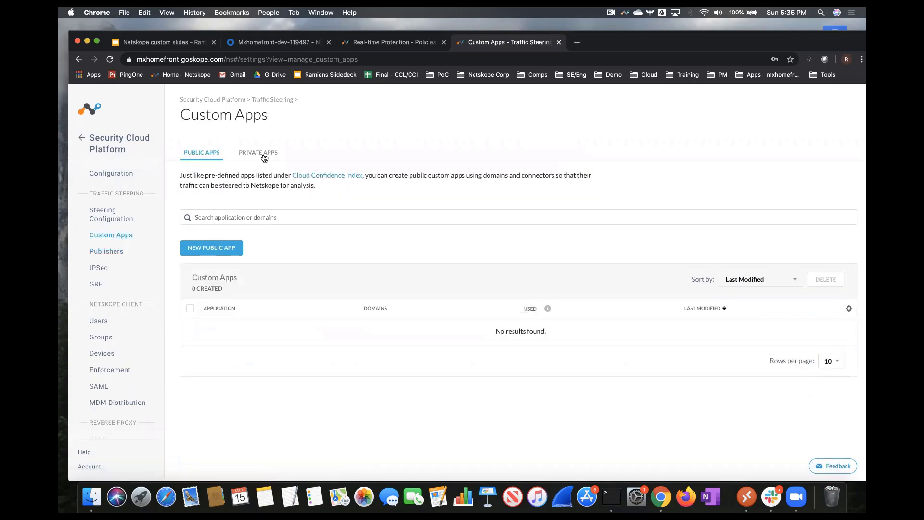
click(260, 153)
scroll(298, 197, down, 4)
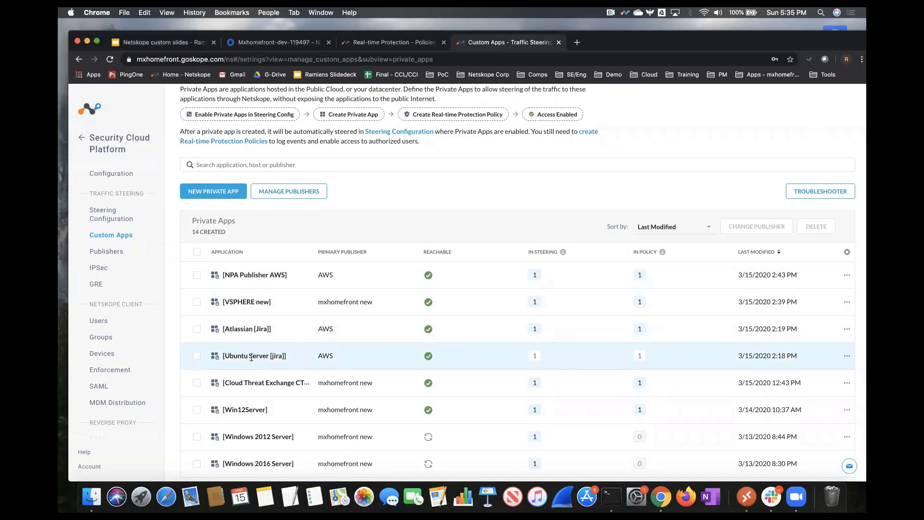
scroll(252, 363, down, 1)
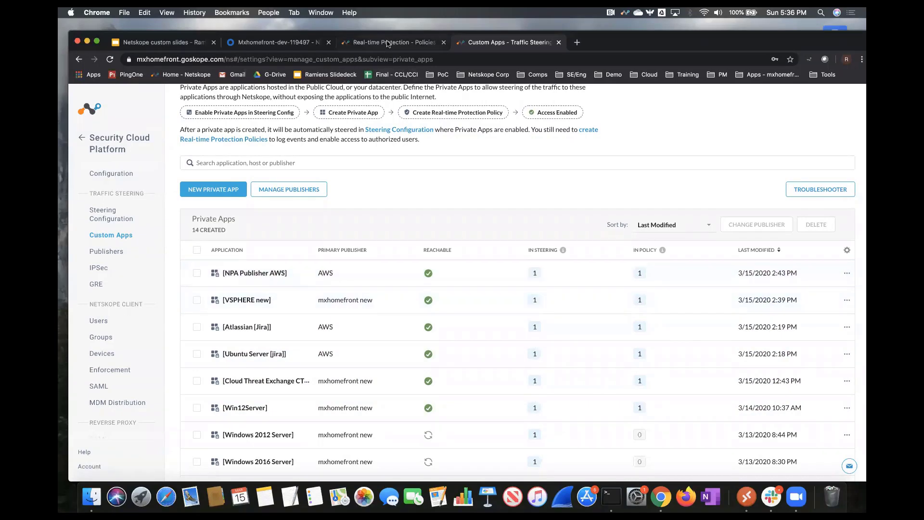
Inspect the Corporate Apps [AWS] policy, then expand IT Apps showing IT Admins allowed access
click(387, 42)
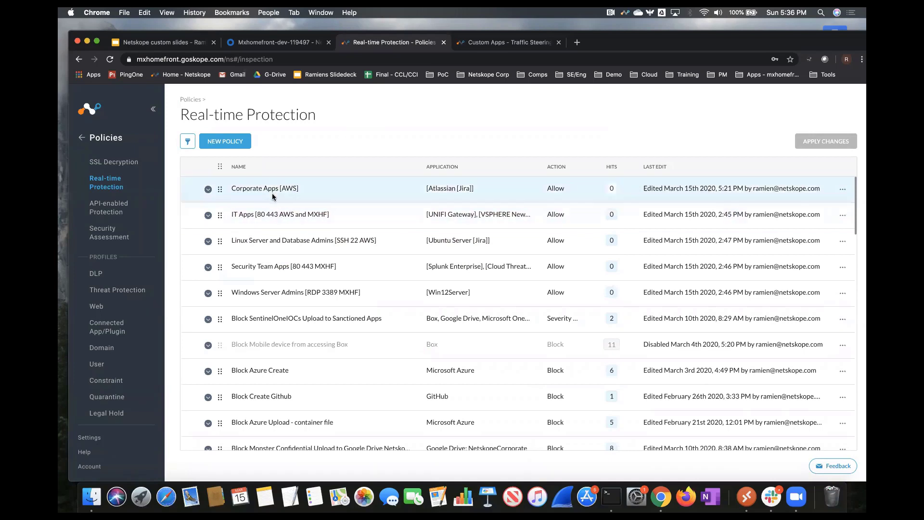
click(209, 190)
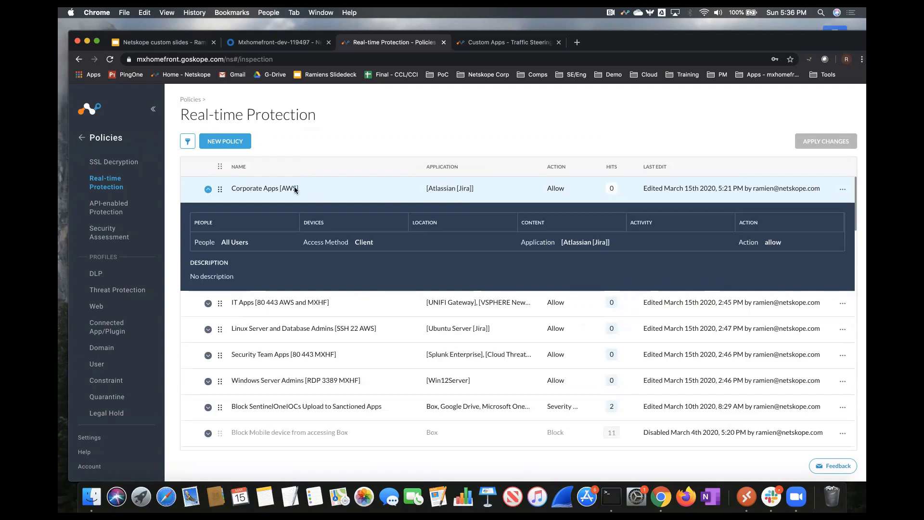
click(208, 189)
click(208, 215)
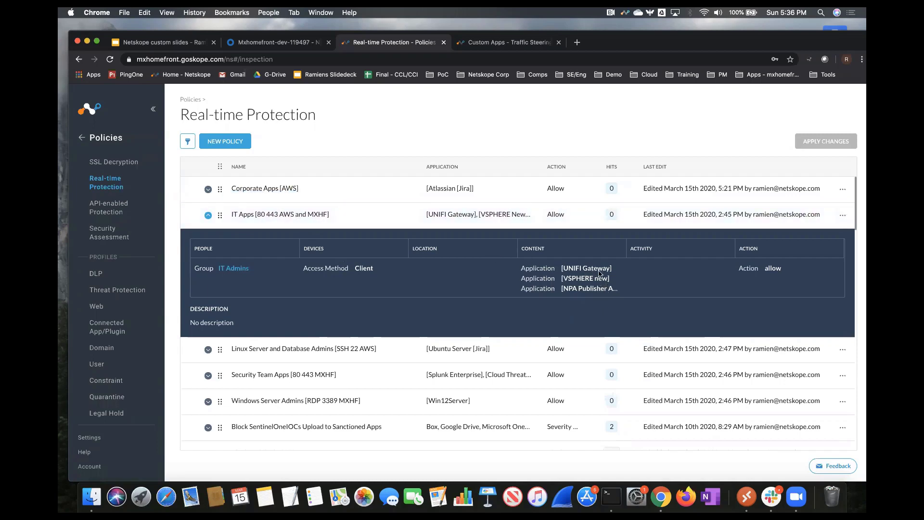
Review the Linux Server policy, then expand Security Team Apps showing SOC Analysts allowed
click(207, 215)
click(208, 241)
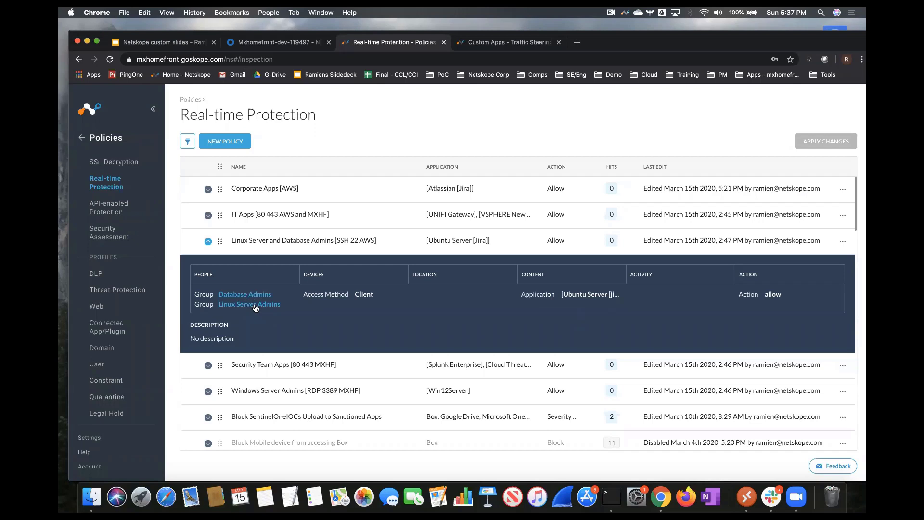
click(208, 242)
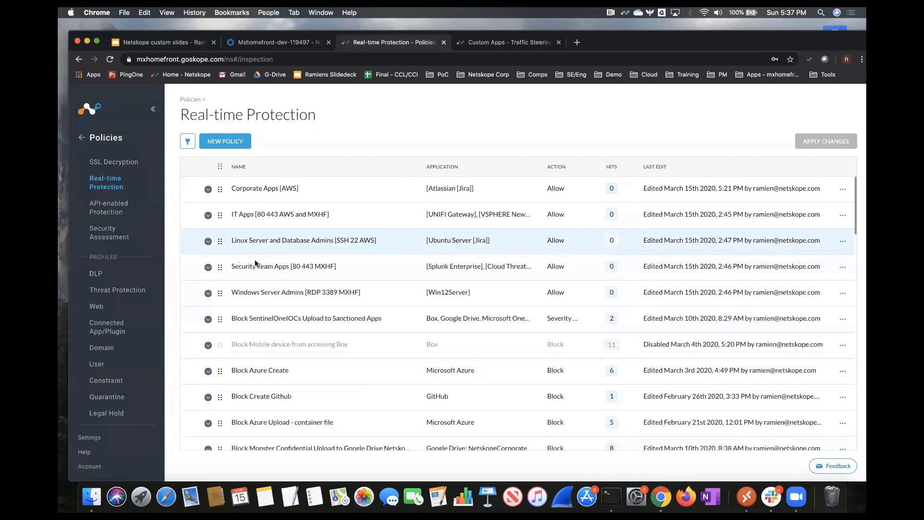
click(208, 267)
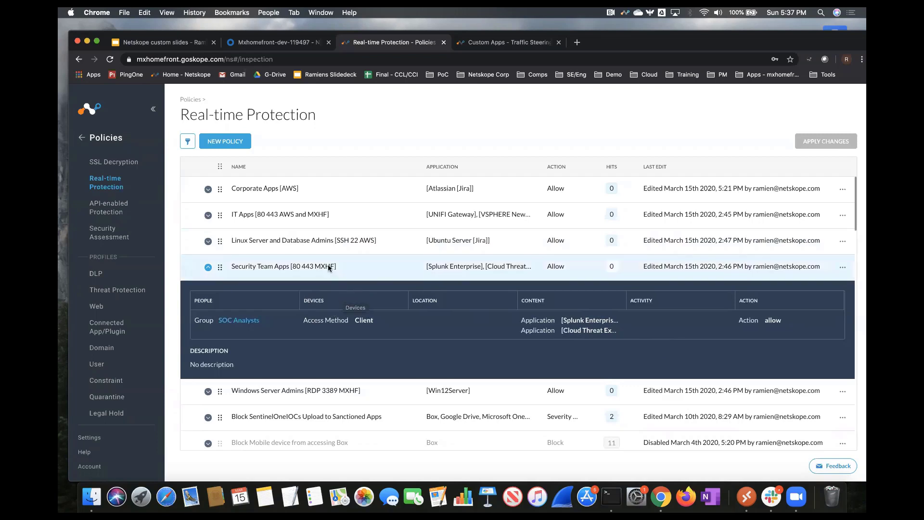
click(207, 267)
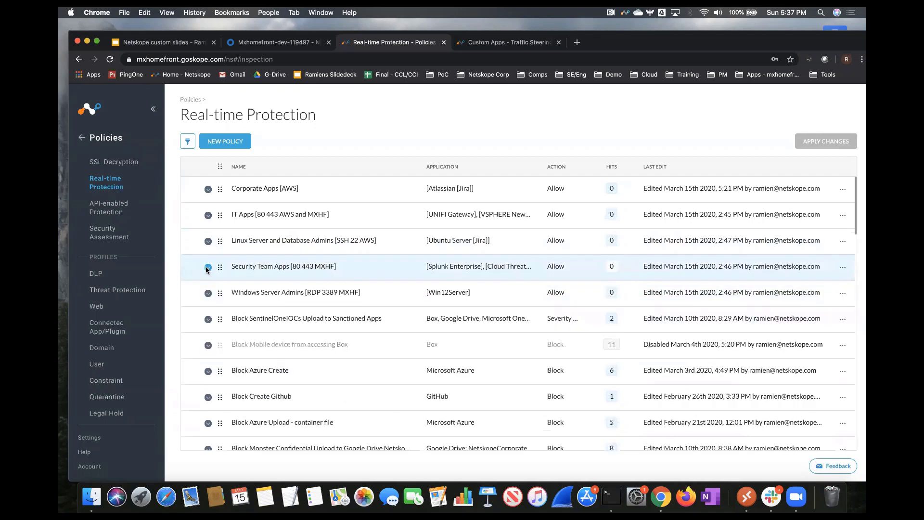
click(207, 293)
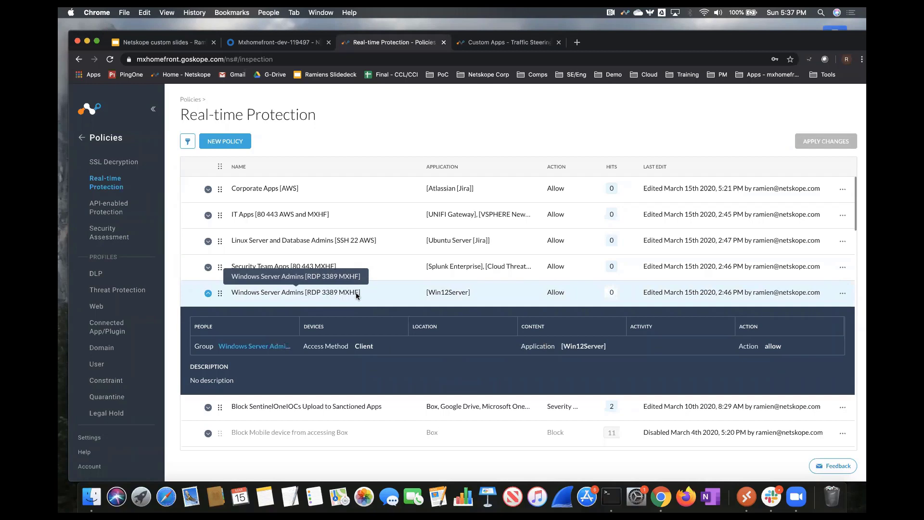
click(208, 293)
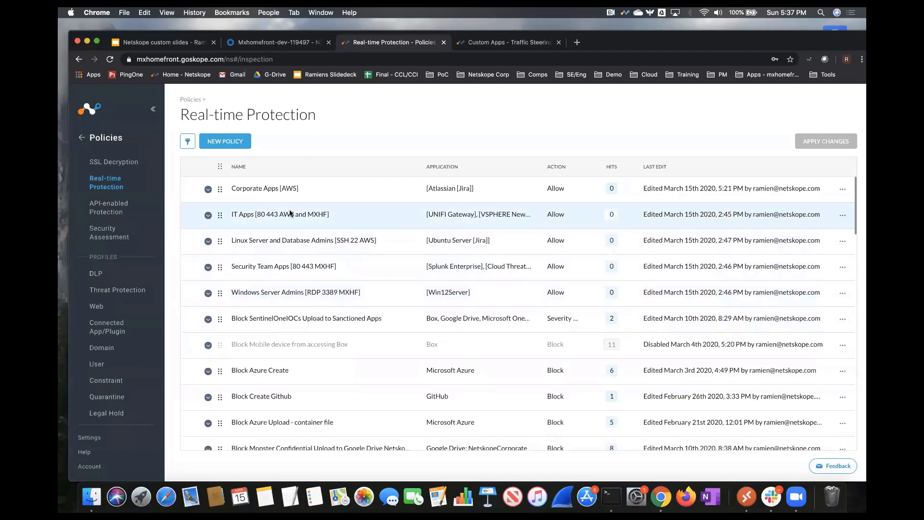